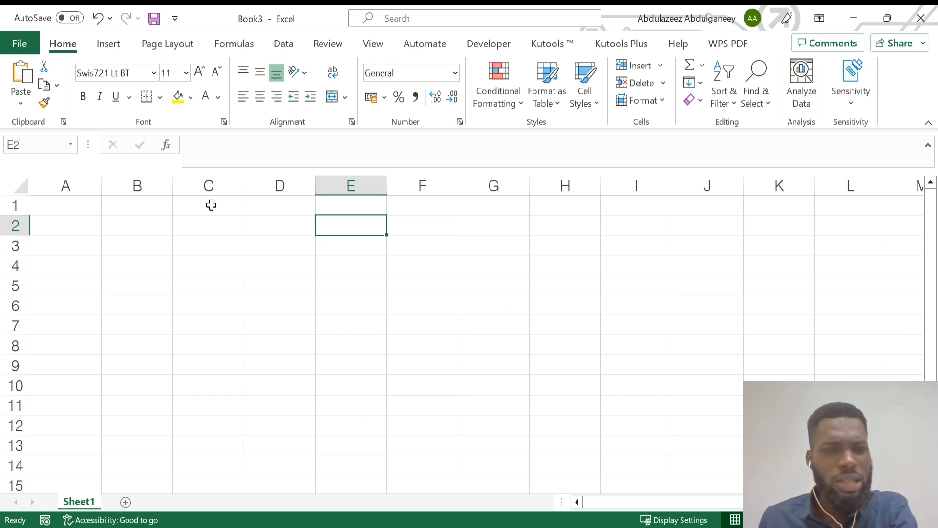
# Make C2 active and select the range C2:F5, then click I3 to clear it.
pyautogui.click(213, 224)
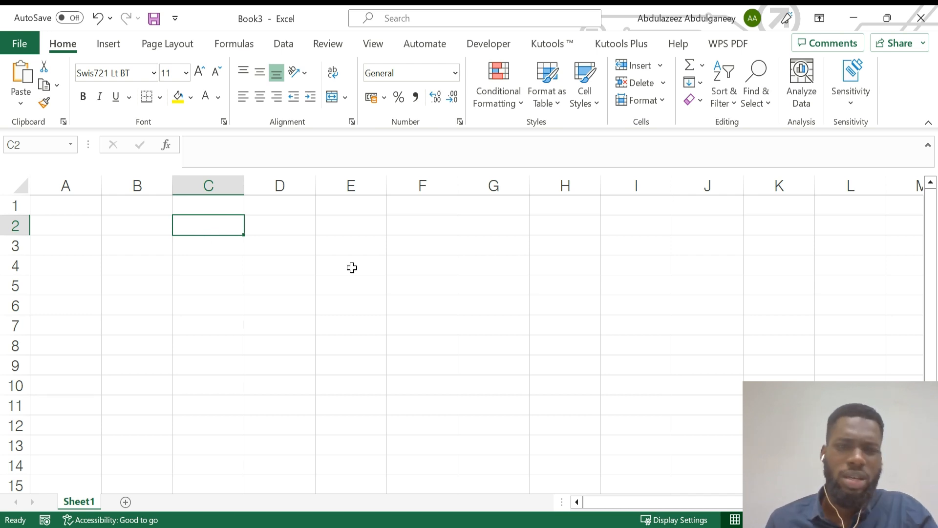
pyautogui.moveTo(208, 229); pyautogui.dragTo(433, 293)
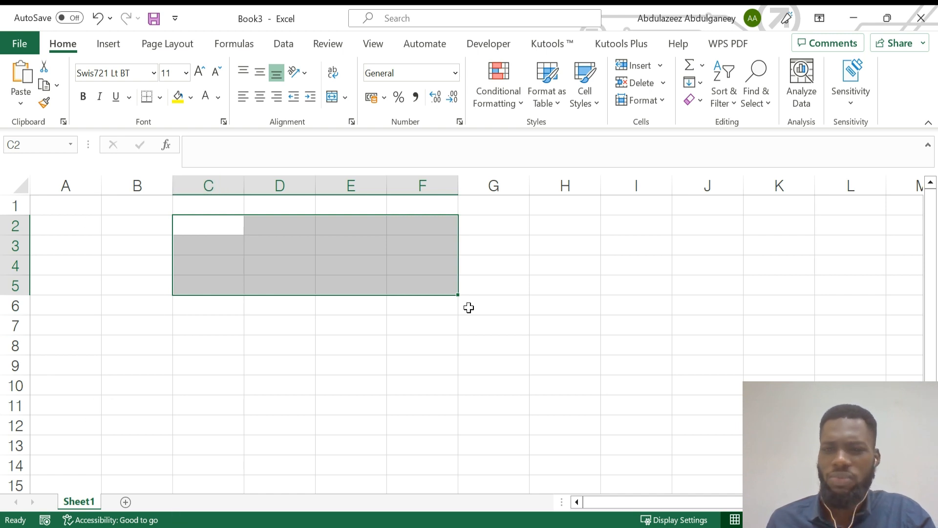
pyautogui.click(638, 245)
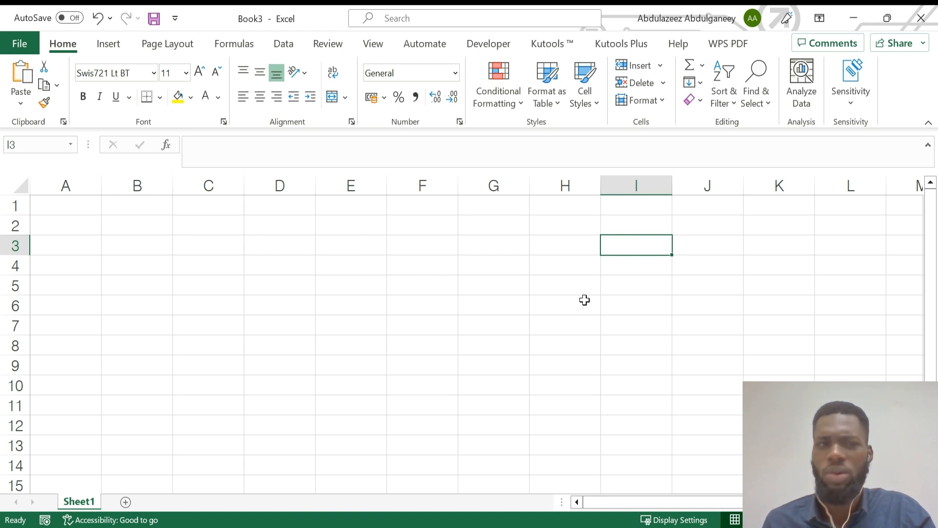
# Jump between cells A1, D1, H3, F6, D4, J5 and back to F6.
pyautogui.click(74, 207)
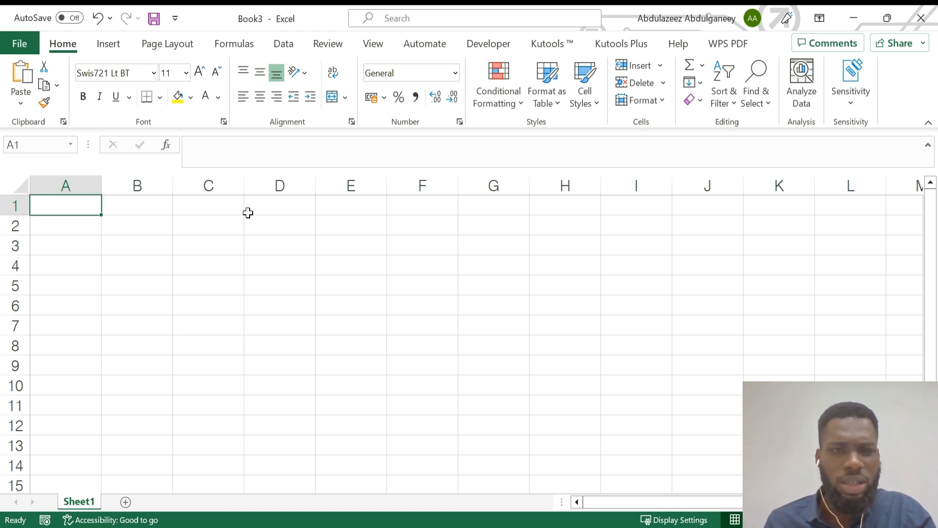
pyautogui.click(265, 210)
pyautogui.click(532, 251)
pyautogui.click(428, 303)
pyautogui.click(278, 270)
pyautogui.click(685, 286)
pyautogui.click(431, 301)
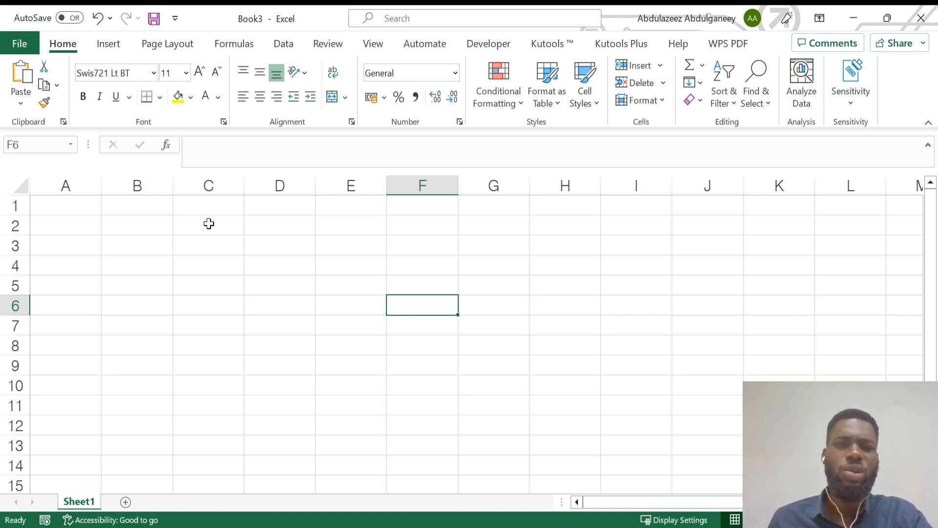
# Select blocks C2:G11 and then D2:J12, and clear the selection at C4.
pyautogui.moveTo(203, 222); pyautogui.dragTo(528, 406)
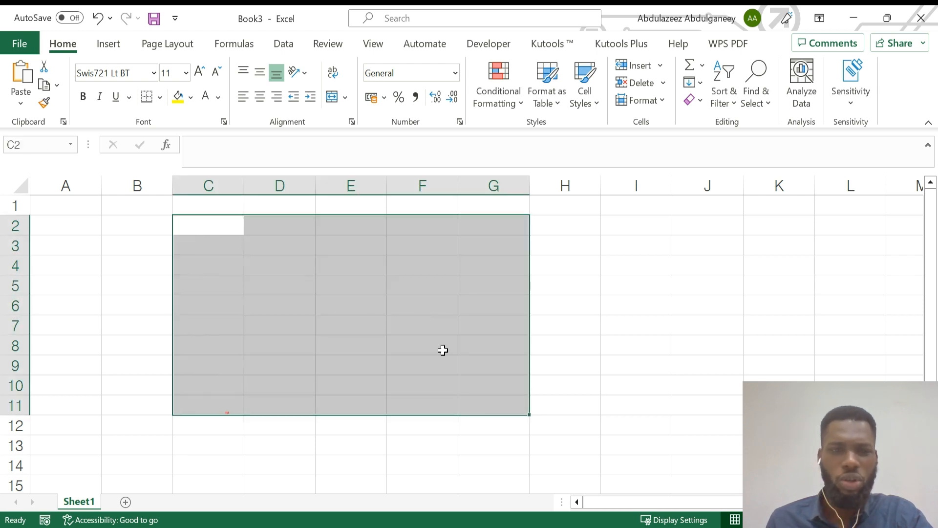
pyautogui.moveTo(270, 233); pyautogui.dragTo(718, 420)
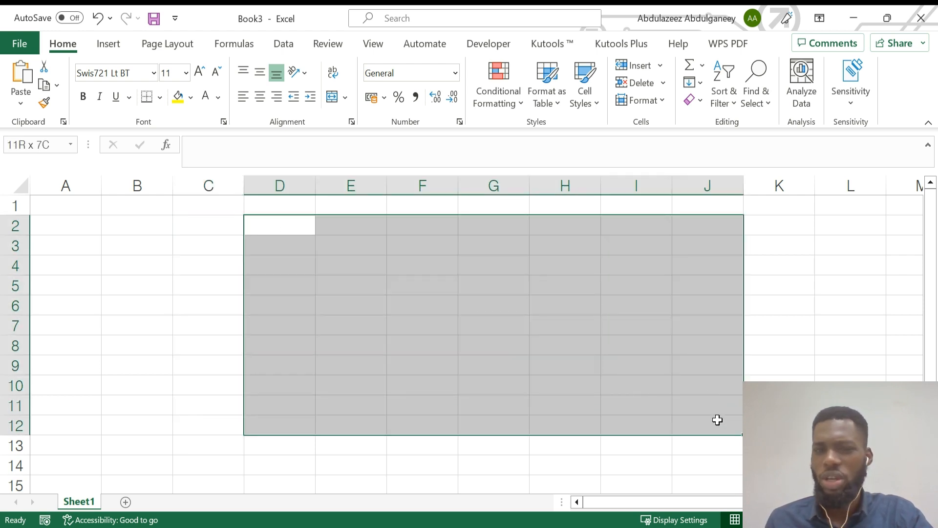
pyautogui.click(291, 278)
pyautogui.click(206, 272)
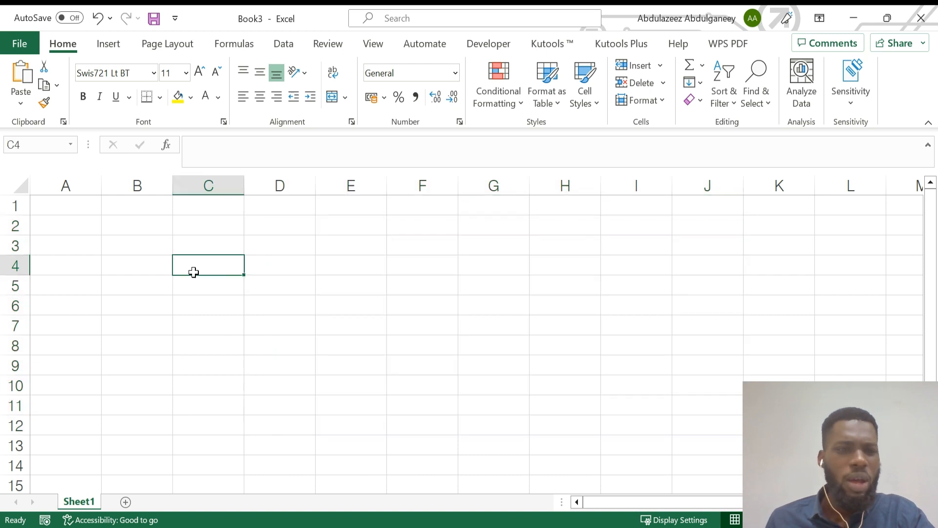
# Select whole columns A, B, C and D in turn.
pyautogui.click(67, 178)
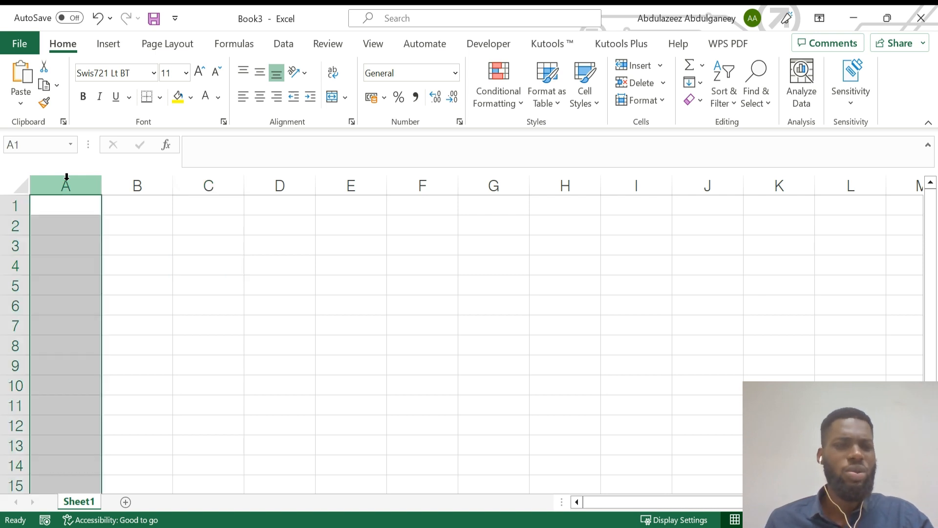
pyautogui.click(156, 183)
pyautogui.click(199, 184)
pyautogui.click(282, 182)
# Select whole rows 2, 4, 6, 8 and 3, then clear back to D7.
pyautogui.click(14, 224)
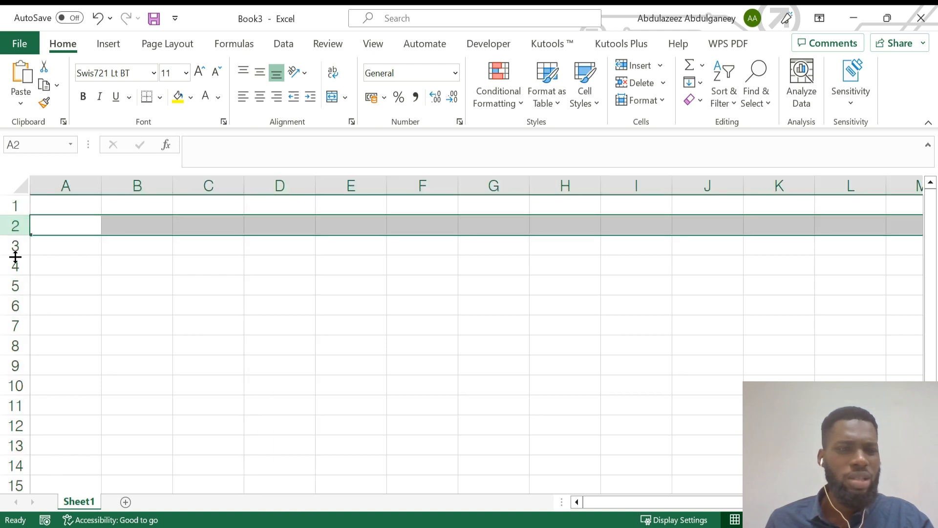
pyautogui.click(14, 266)
pyautogui.click(14, 306)
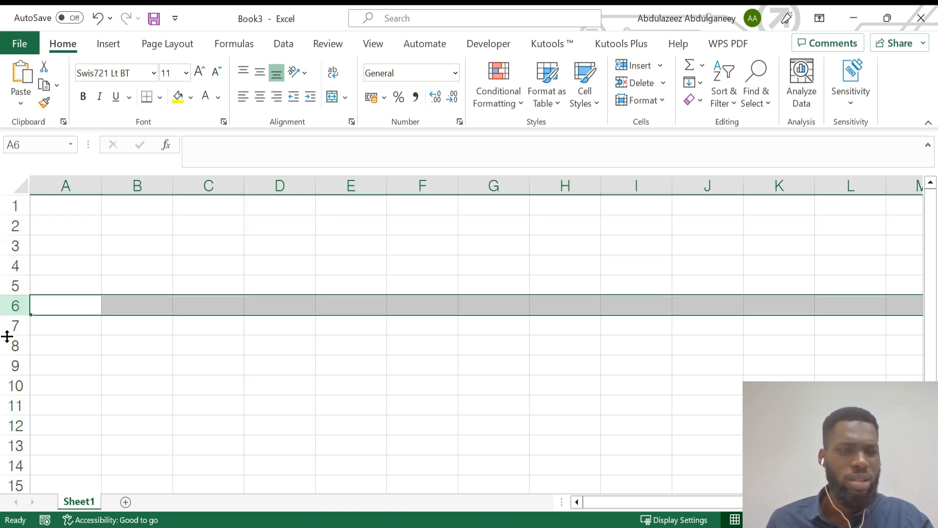
pyautogui.click(10, 344)
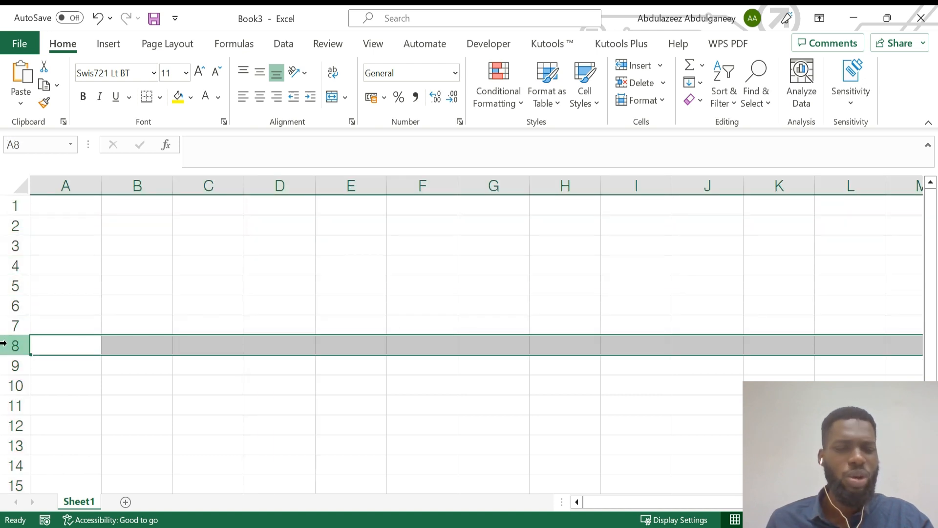
pyautogui.click(9, 244)
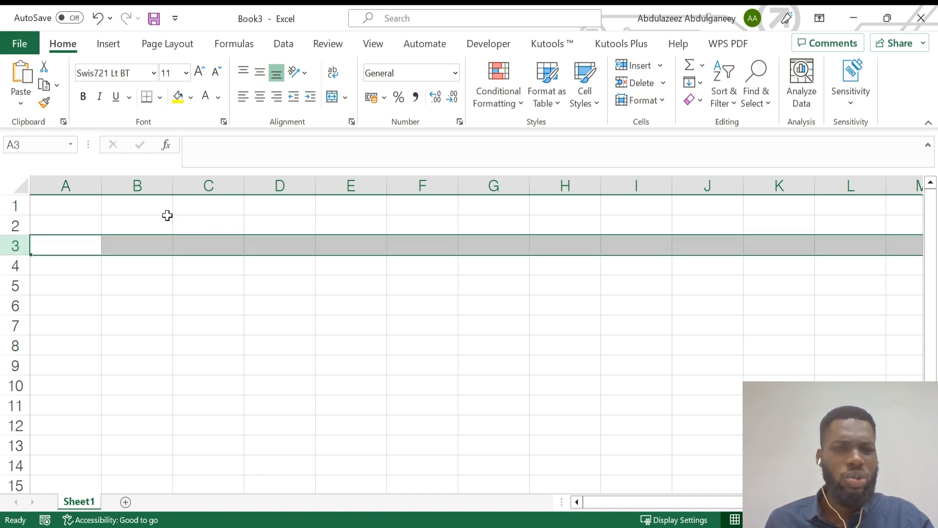
pyautogui.click(249, 317)
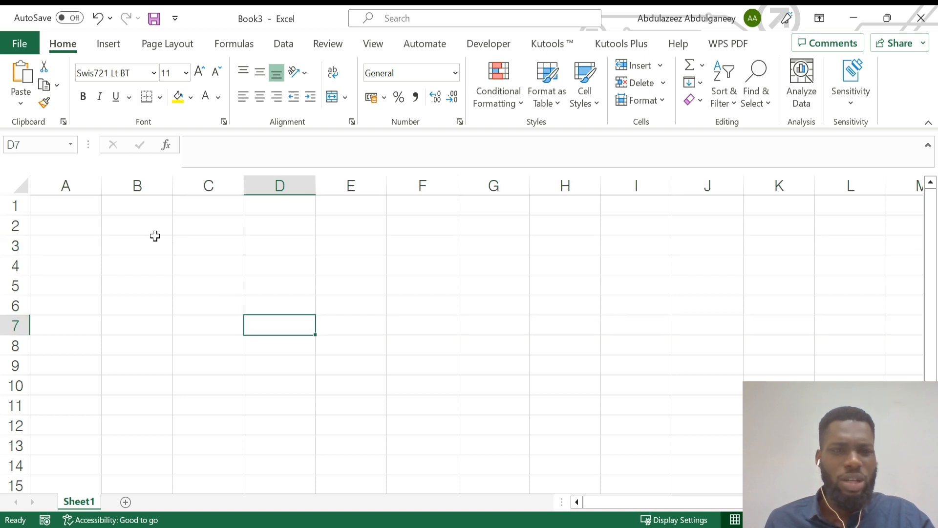
# Select A2:B8, then Ctrl-add D2:E8, G2:I8 and K2:L8 as one multi-area selection.
pyautogui.moveTo(62, 218); pyautogui.dragTo(153, 347)
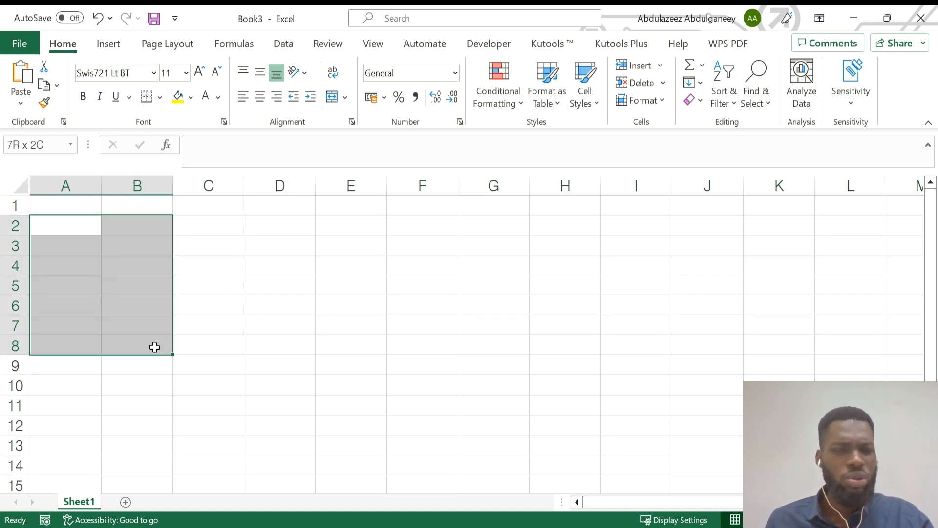
pyautogui.moveTo(155, 347); pyautogui.dragTo(155, 347)
pyautogui.moveTo(67, 222); pyautogui.dragTo(162, 346)
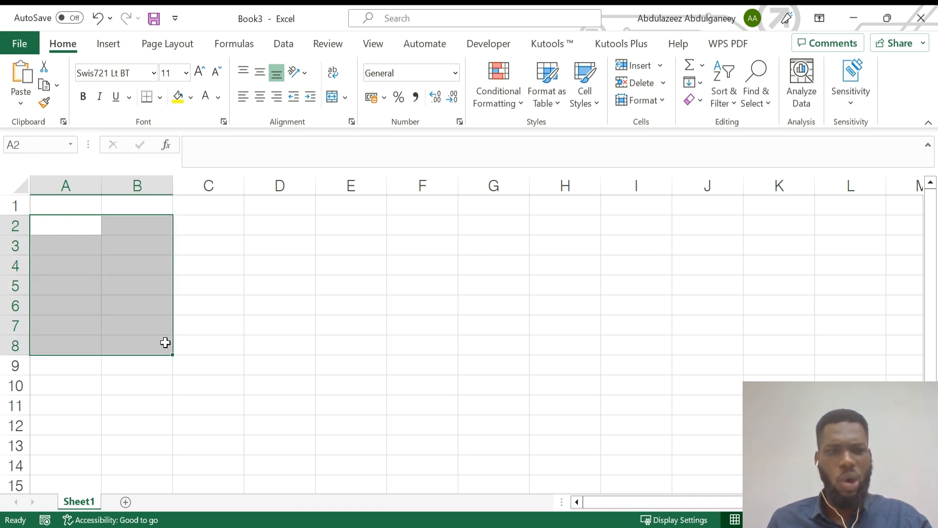
pyautogui.moveTo(289, 219); pyautogui.dragTo(368, 352)
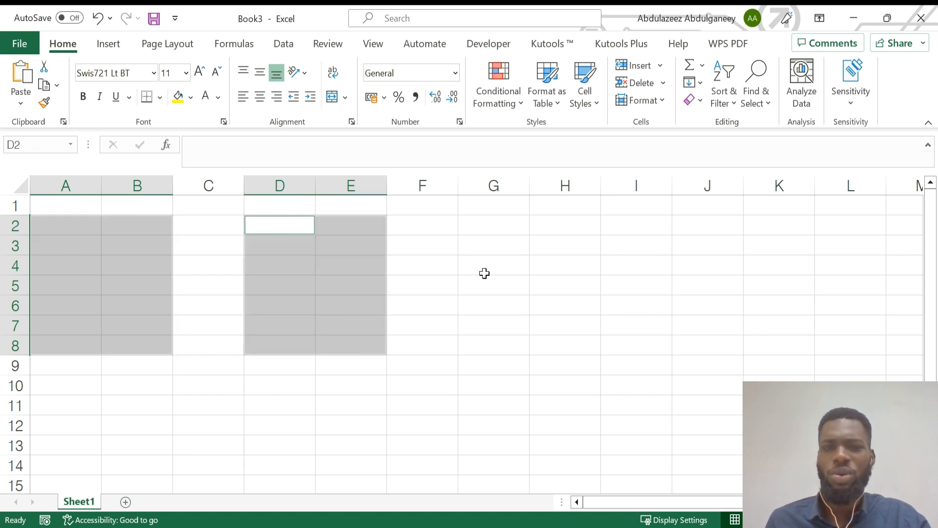
pyautogui.moveTo(496, 227); pyautogui.dragTo(618, 354)
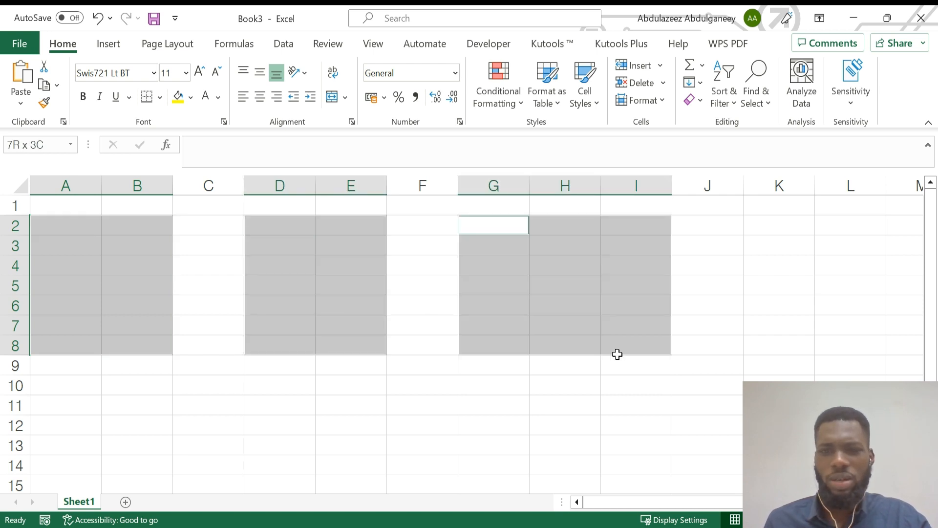
pyautogui.moveTo(774, 225); pyautogui.dragTo(843, 343)
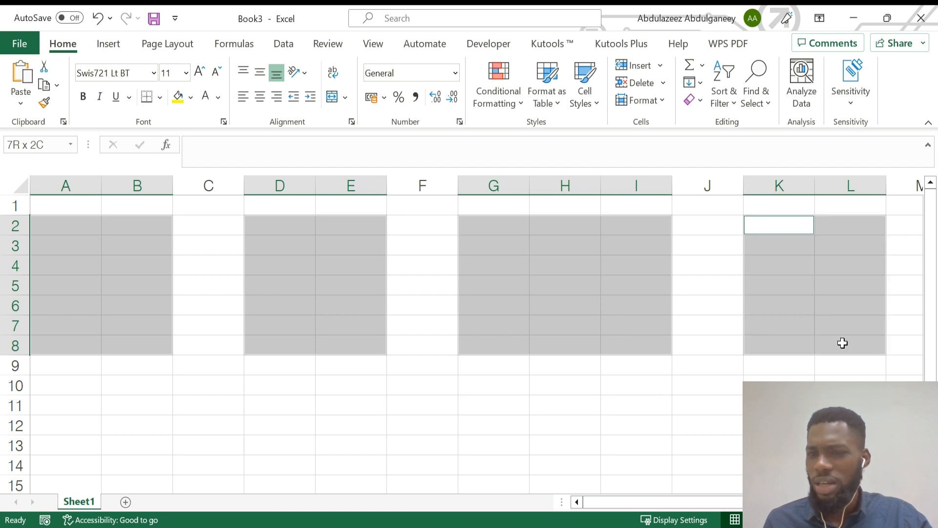
# Apply yellow Fill Color to the four blocks, reselect them, then click C1 to deselect.
pyautogui.click(179, 102)
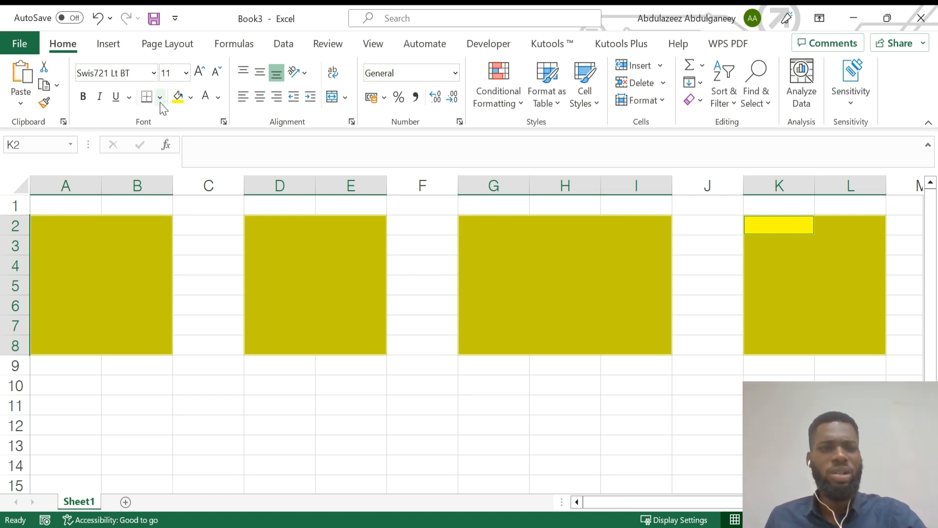
pyautogui.moveTo(41, 226); pyautogui.dragTo(139, 339)
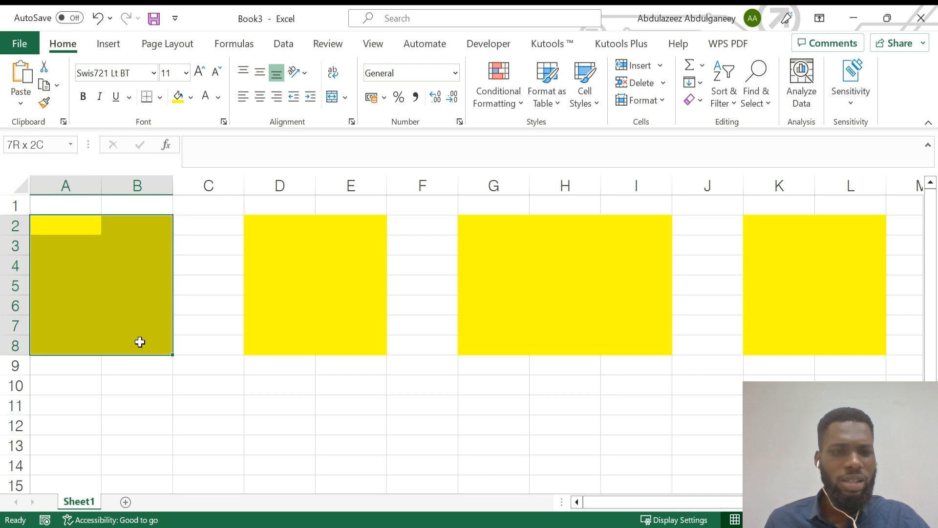
pyautogui.moveTo(254, 217); pyautogui.dragTo(372, 350)
pyautogui.moveTo(467, 228); pyautogui.dragTo(631, 341)
pyautogui.moveTo(758, 226); pyautogui.dragTo(849, 350)
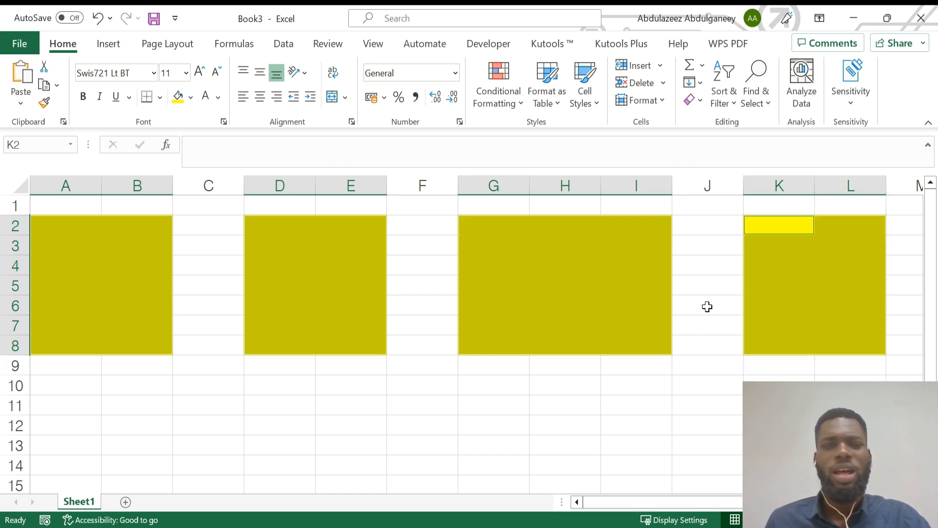
pyautogui.click(207, 206)
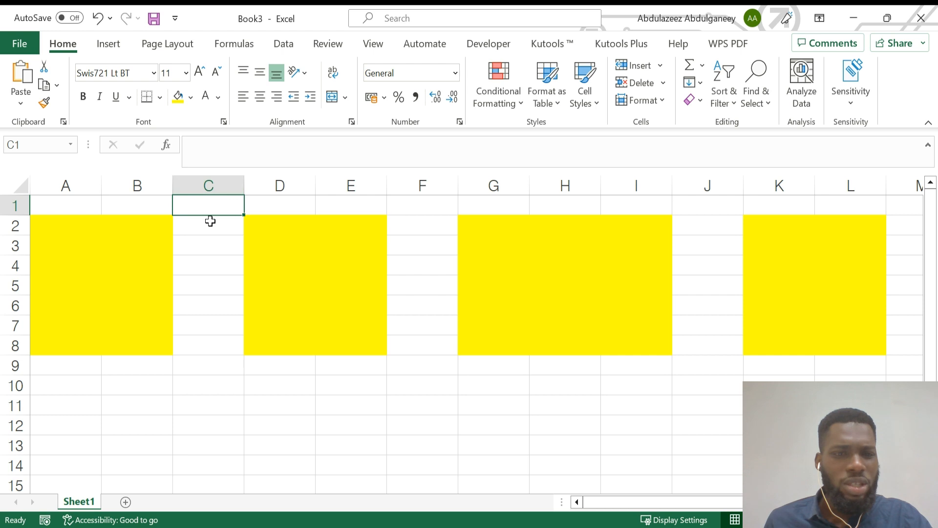
# Enter 1 in F10 and 2 in F11, then select F10:F11.
pyautogui.click(428, 390)
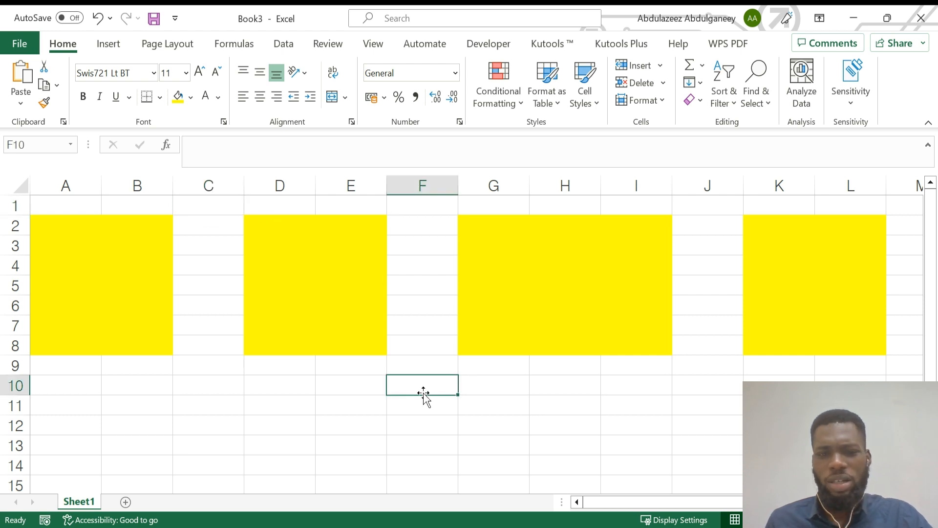
pyautogui.write('1')
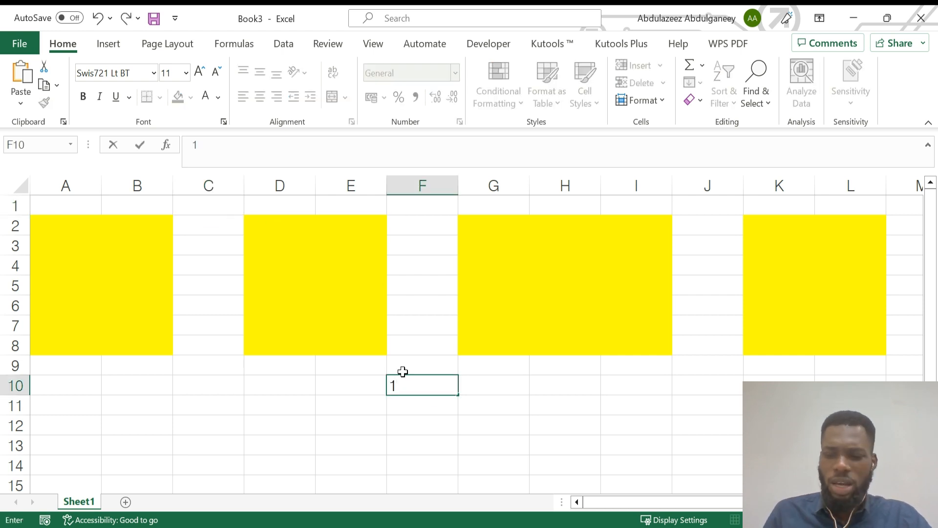
pyautogui.press('Return')
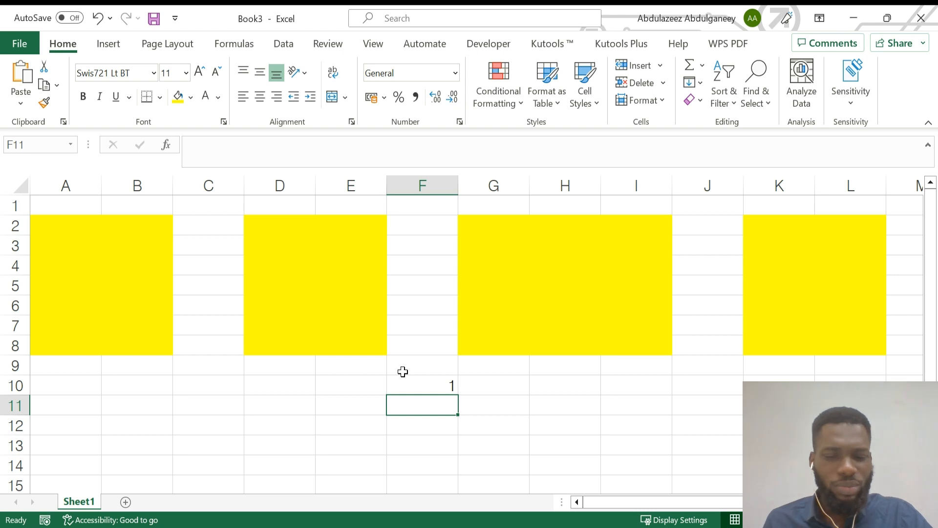
pyautogui.write('2')
pyautogui.press('Return')
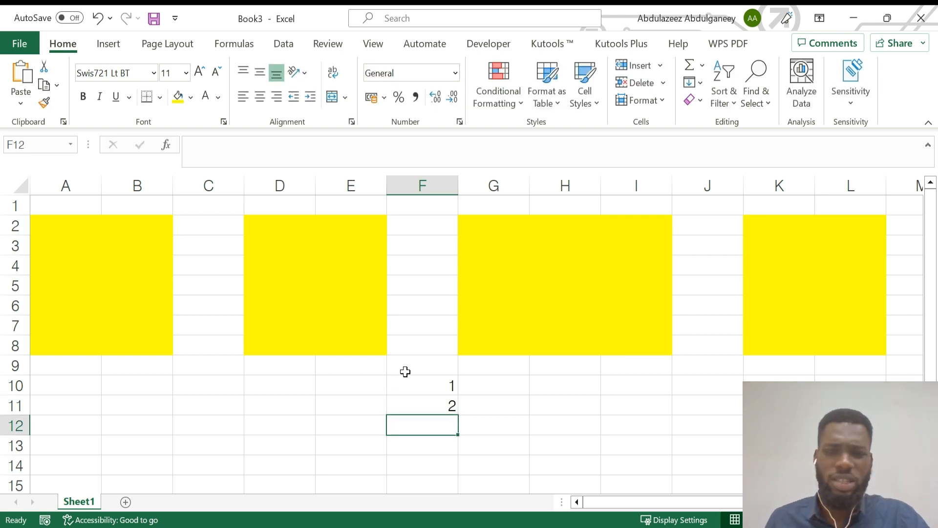
pyautogui.moveTo(434, 386); pyautogui.dragTo(445, 403)
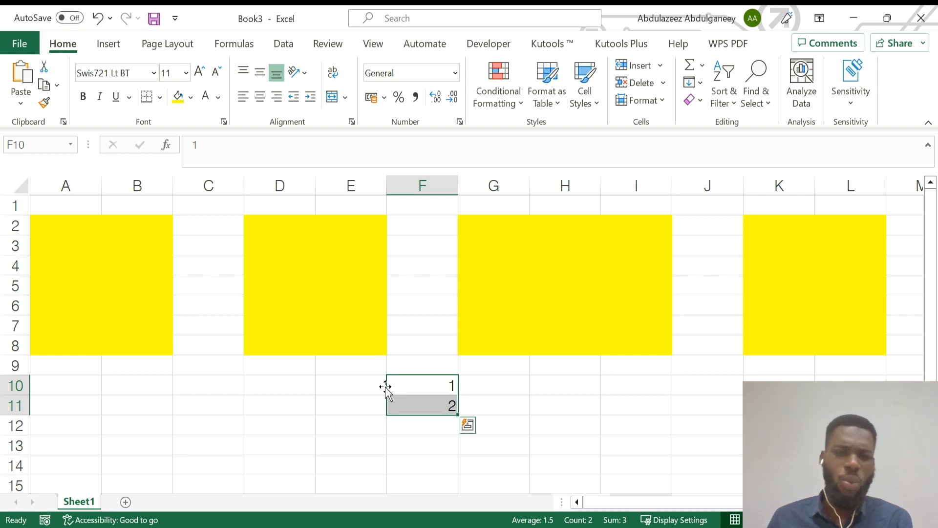
# Drag the 1 and 2 from F10:F11 down into F12:F13 and deselect.
pyautogui.moveTo(385, 386); pyautogui.dragTo(315, 441)
pyautogui.moveTo(245, 440); pyautogui.dragTo(461, 391)
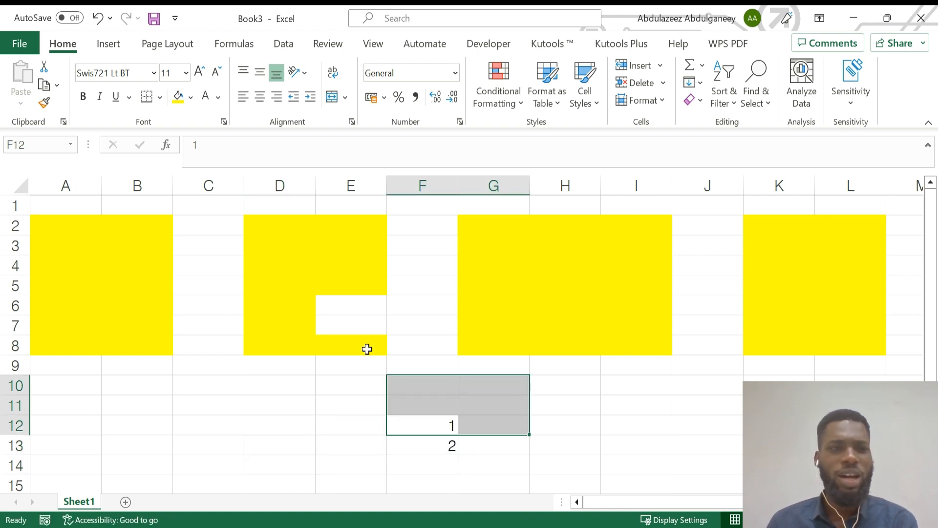
pyautogui.click(225, 393)
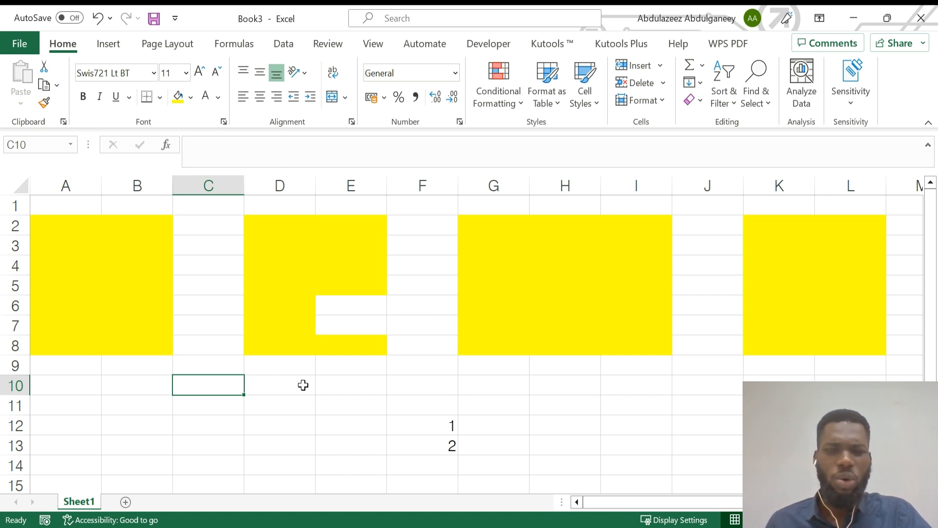
pyautogui.click(263, 382)
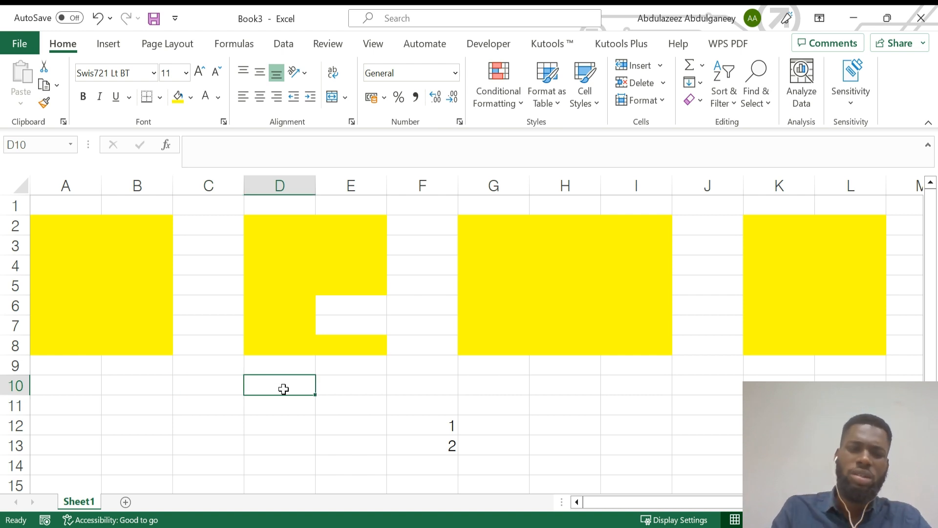
pyautogui.write('=')
pyautogui.write('m')
pyautogui.press('BackSpace')
pyautogui.press('BackSpace')
pyautogui.press('BackSpace')
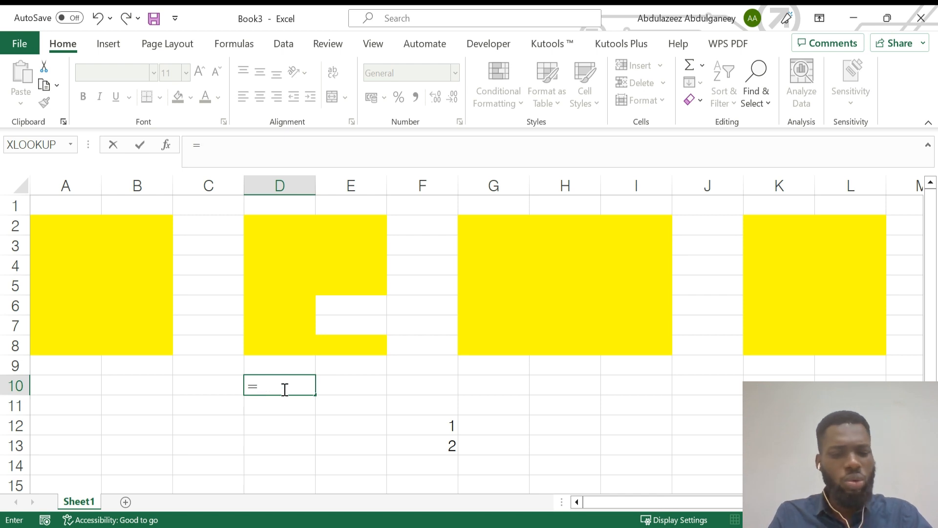
pyautogui.write('an')
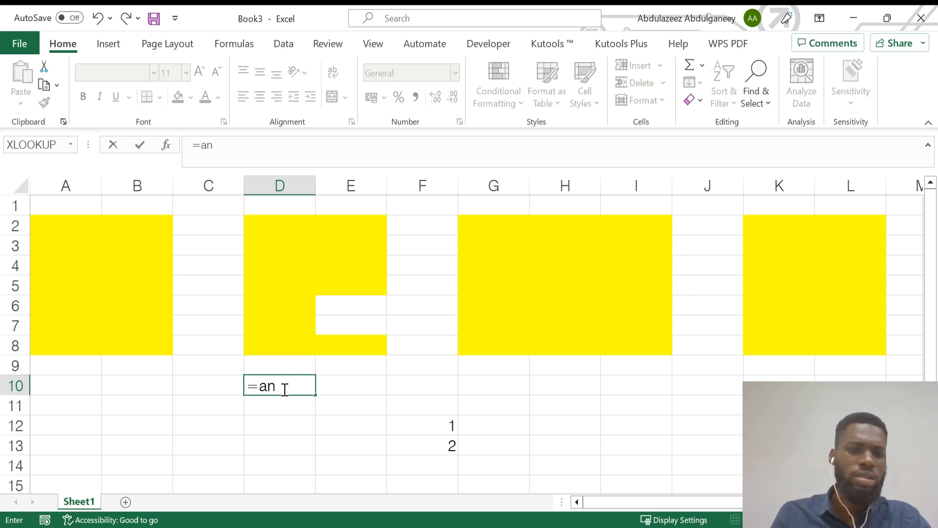
pyautogui.press('Escape')
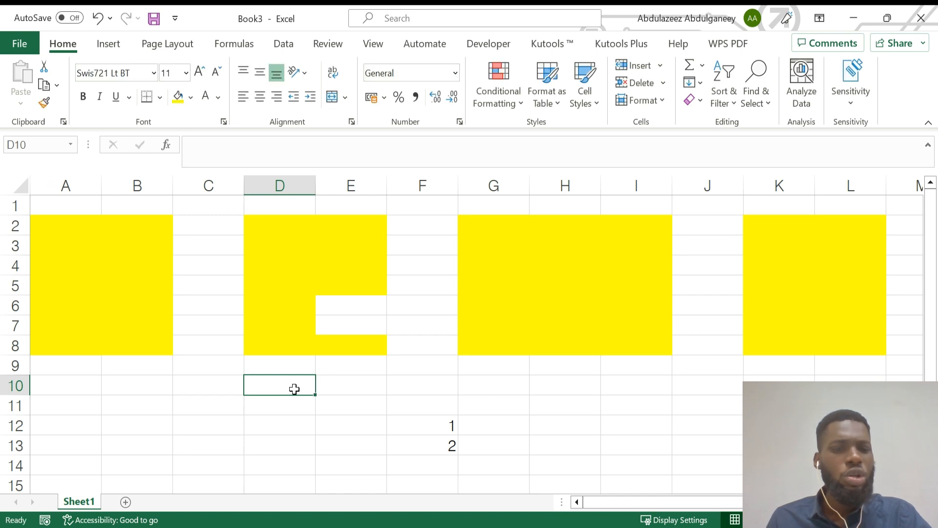
pyautogui.click(282, 153)
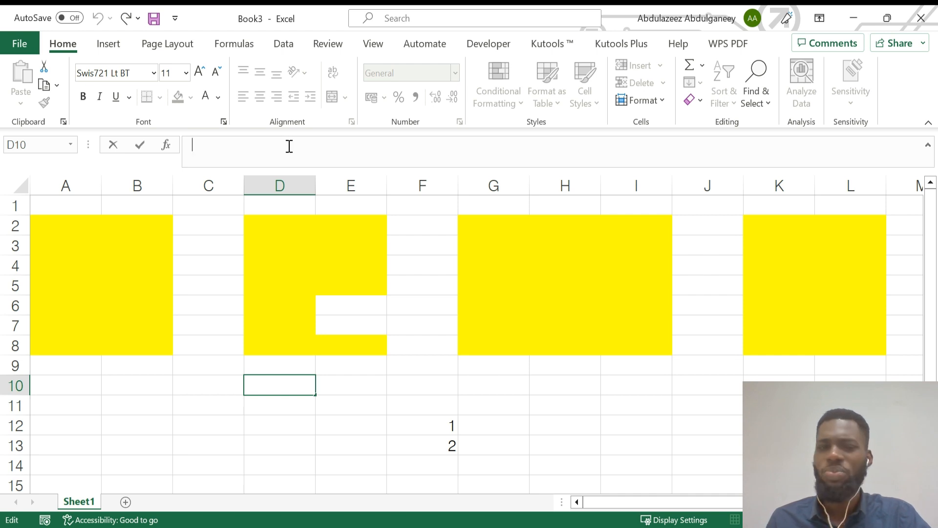
pyautogui.press('Escape')
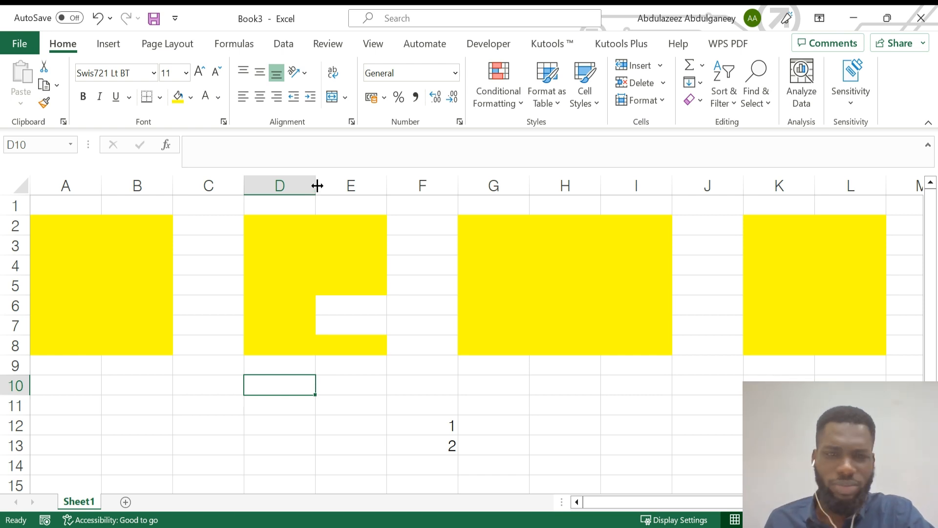
# Widen column D and drag row 2's lower border down to make it taller.
pyautogui.moveTo(317, 186); pyautogui.dragTo(379, 187)
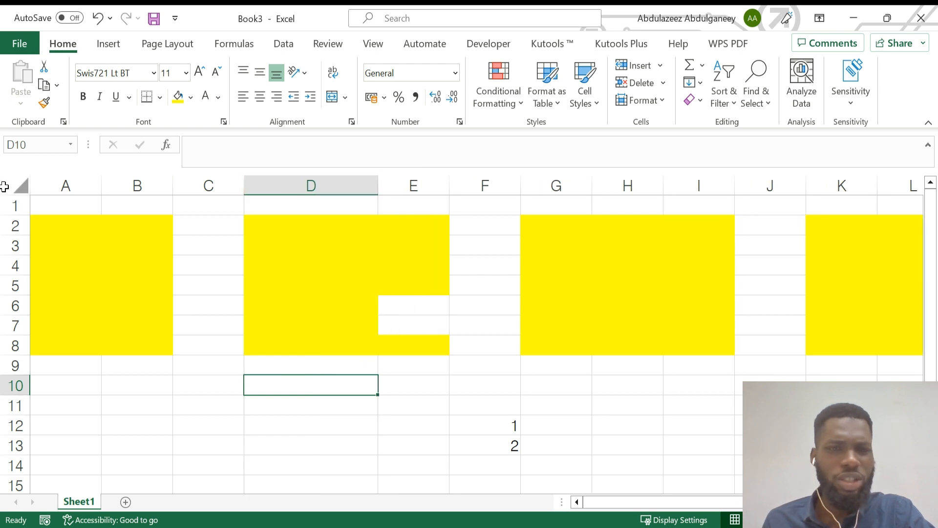
pyautogui.moveTo(14, 235); pyautogui.dragTo(32, 269)
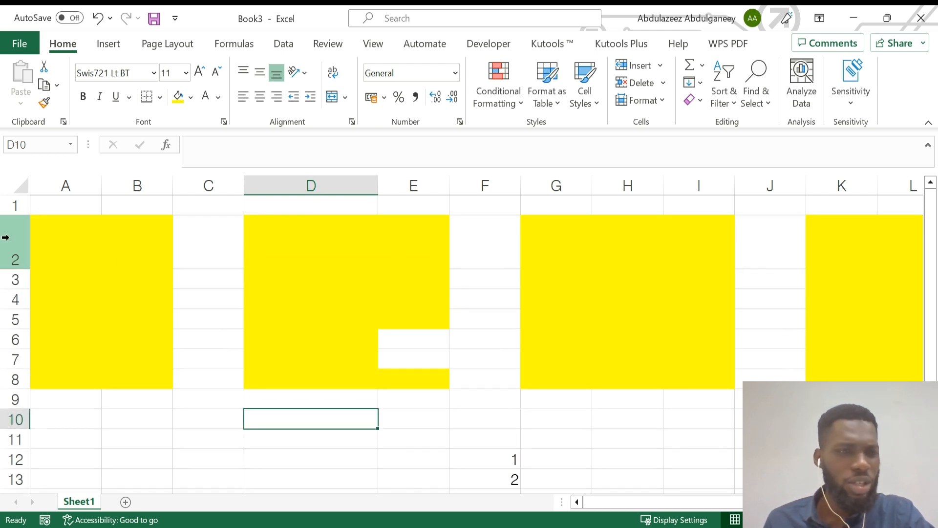
pyautogui.moveTo(23, 271)
pyautogui.mouseDown()
pyautogui.moveTo(22, 235)
pyautogui.moveTo(19, 279)
pyautogui.moveTo(24, 268)
pyautogui.mouseUp()
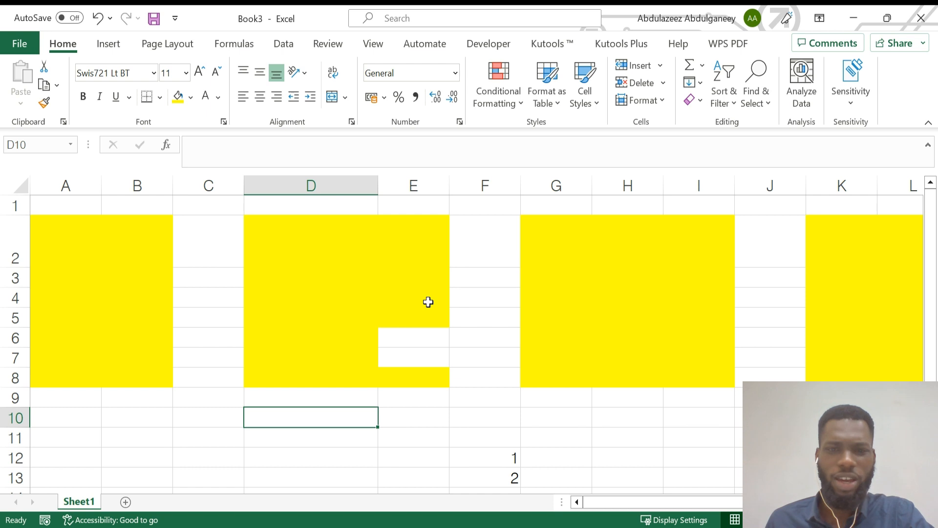
pyautogui.scroll(-2, 461, 333)
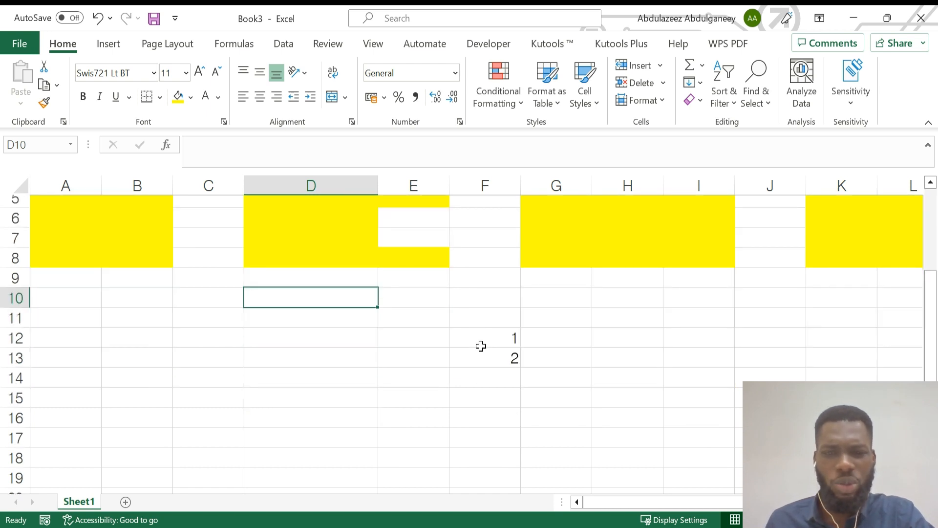
# Enter 1 in H12 and copy it down through H18 with the fill handle.
pyautogui.click(484, 338)
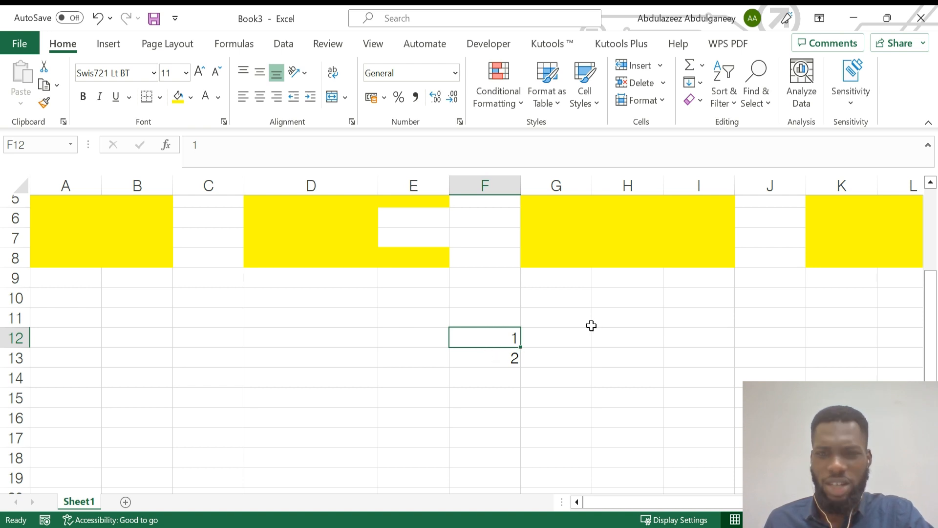
pyautogui.click(613, 336)
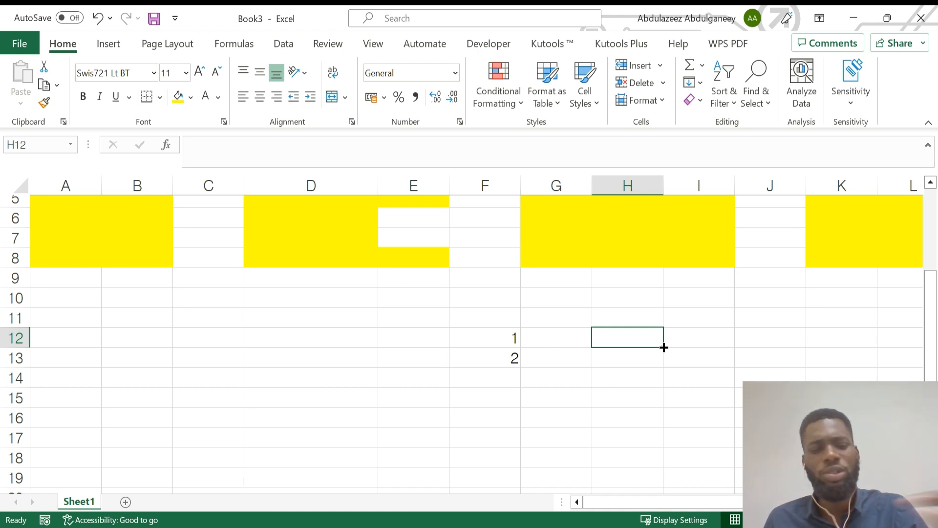
pyautogui.write('1')
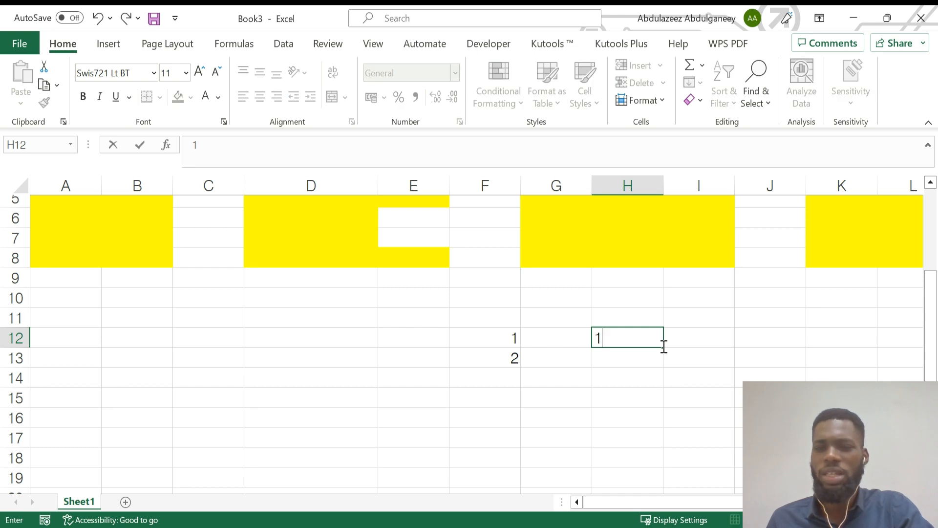
pyautogui.press('Return')
pyautogui.click(662, 344)
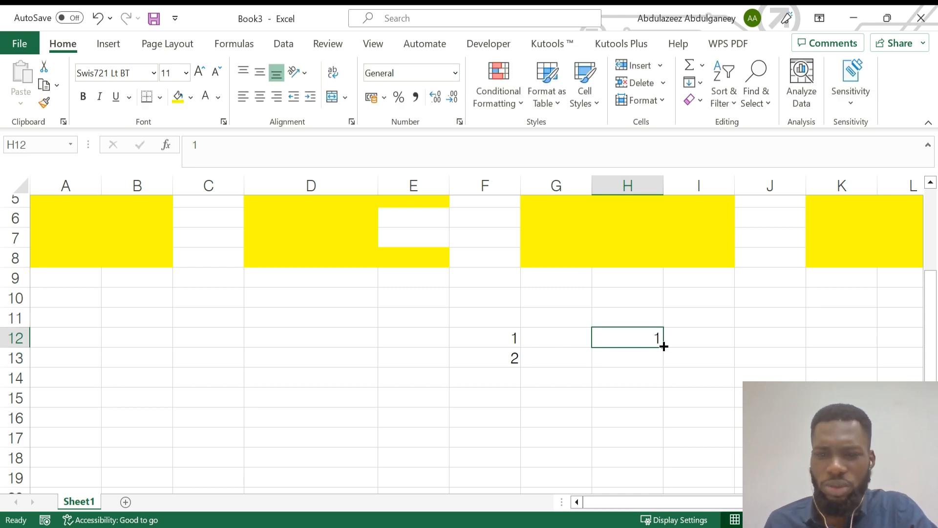
pyautogui.moveTo(664, 346); pyautogui.dragTo(662, 457)
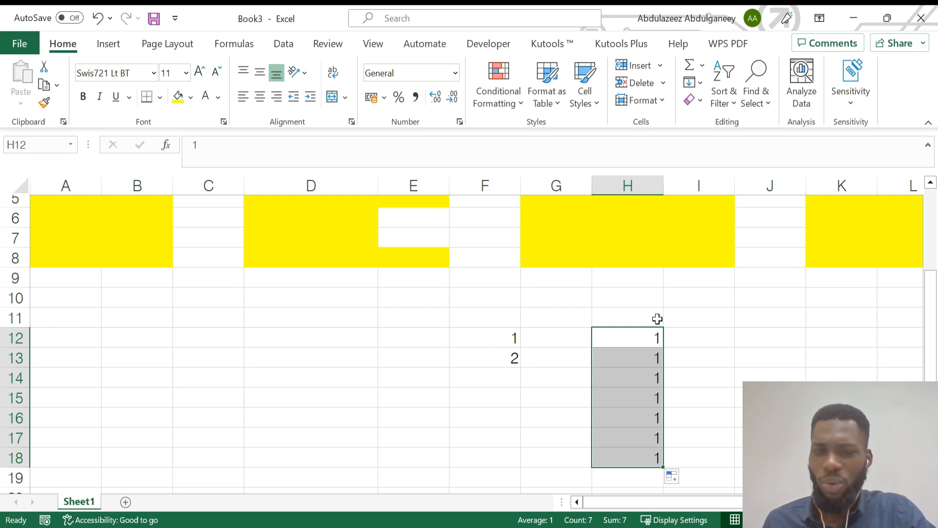
pyautogui.click(399, 318)
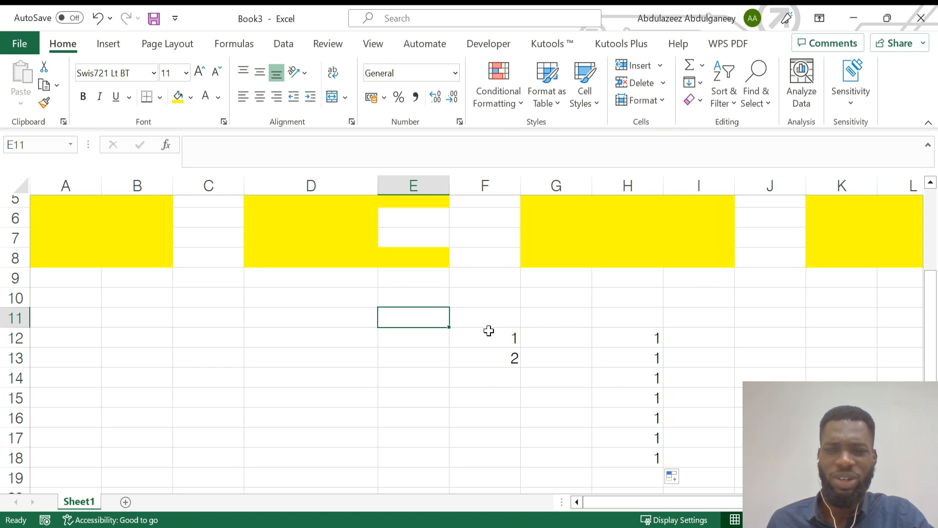
# Select F12:F13 and fill-drag the series down to 10 in F21.
pyautogui.click(490, 336)
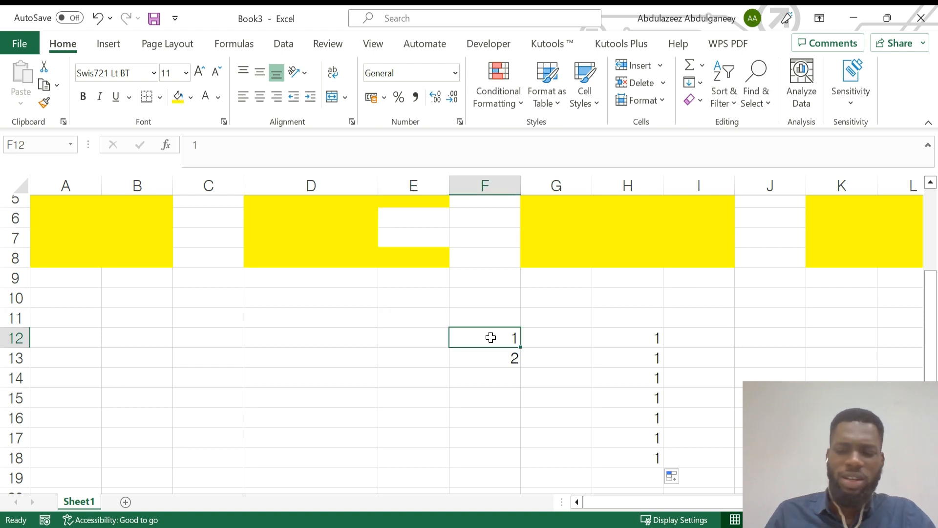
pyautogui.hotkey('shift', 'Down')
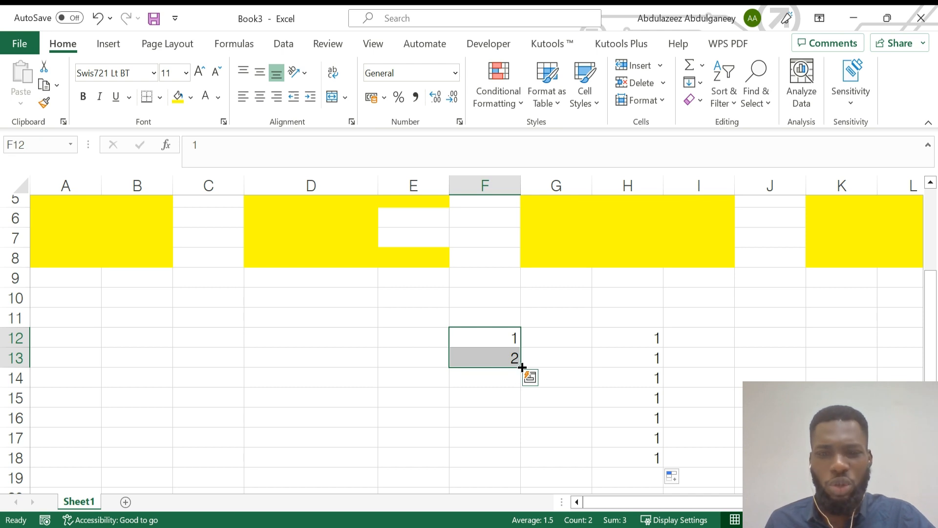
pyautogui.moveTo(522, 367); pyautogui.dragTo(521, 435)
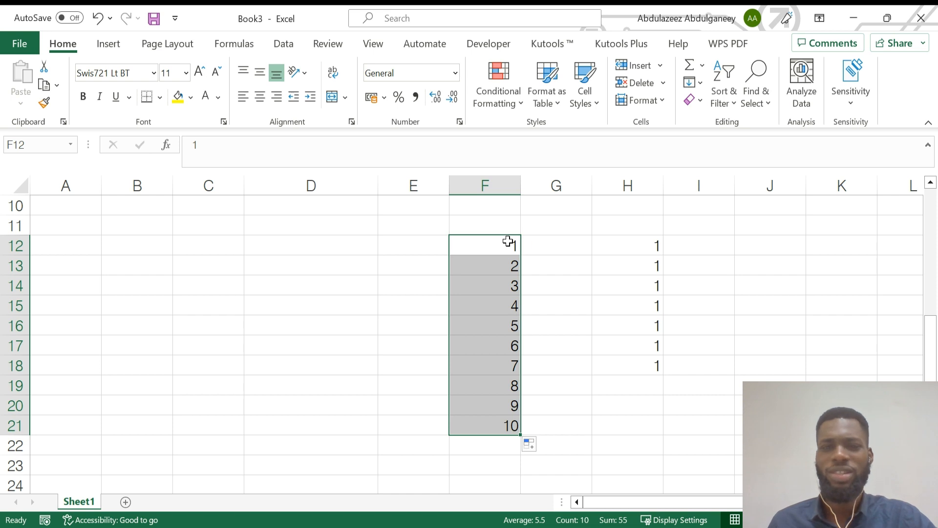
pyautogui.click(258, 247)
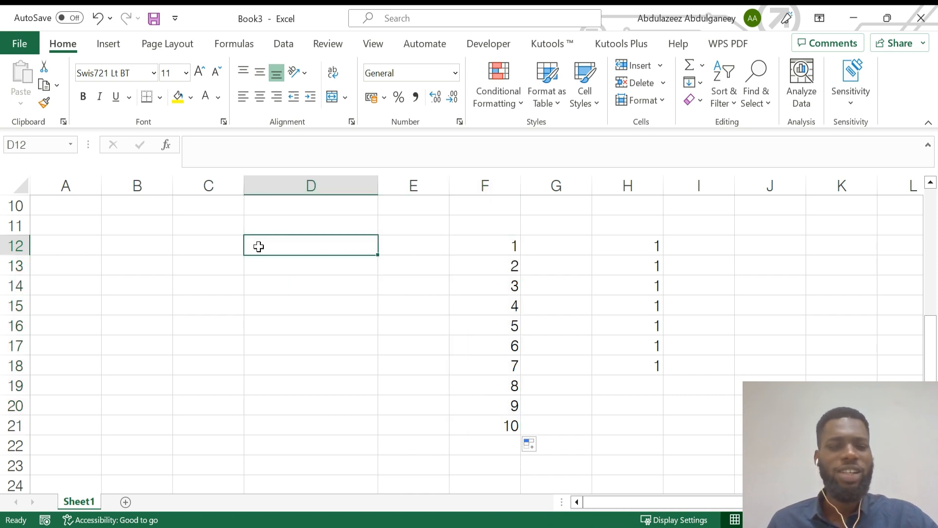
# Type a in D12 and b in D13, then fill the a, b pattern down to D17.
pyautogui.write('a')
pyautogui.press('Return')
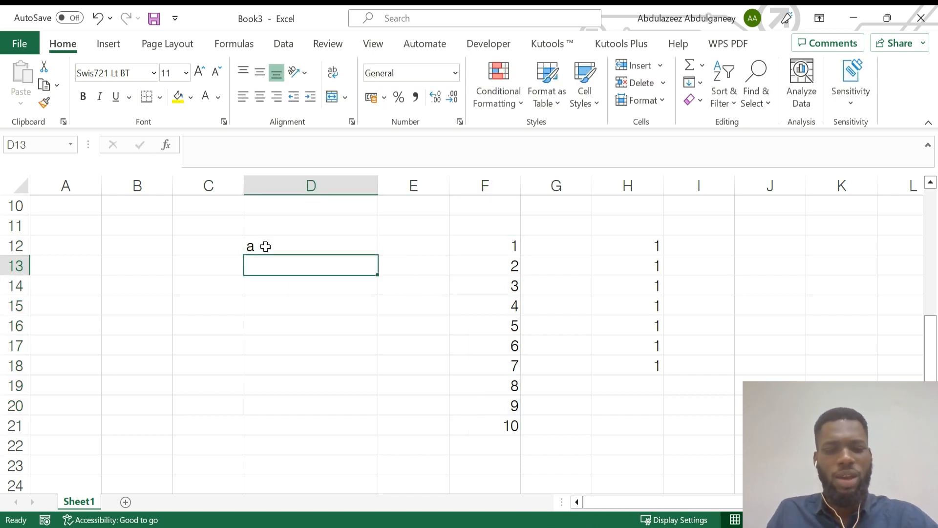
pyautogui.write('b')
pyautogui.click(291, 301)
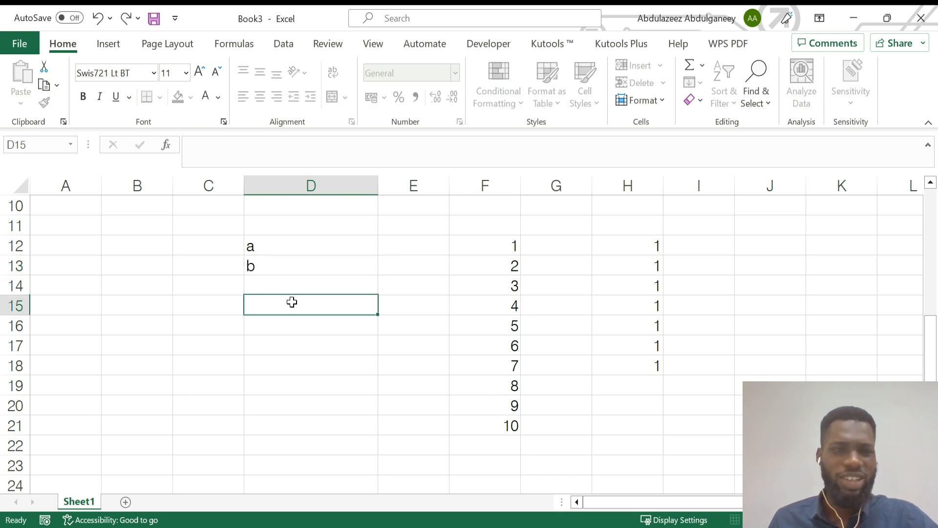
pyautogui.moveTo(283, 251); pyautogui.dragTo(287, 266)
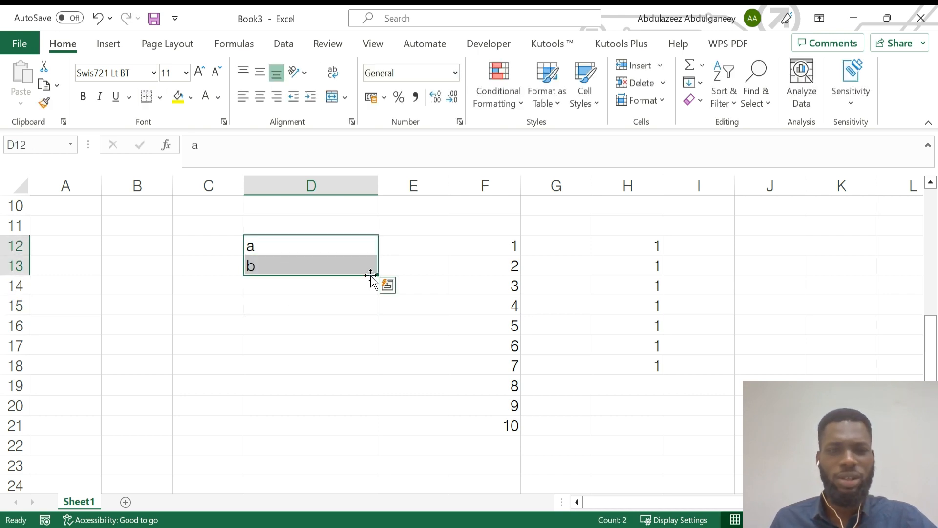
pyautogui.moveTo(376, 276); pyautogui.dragTo(376, 348)
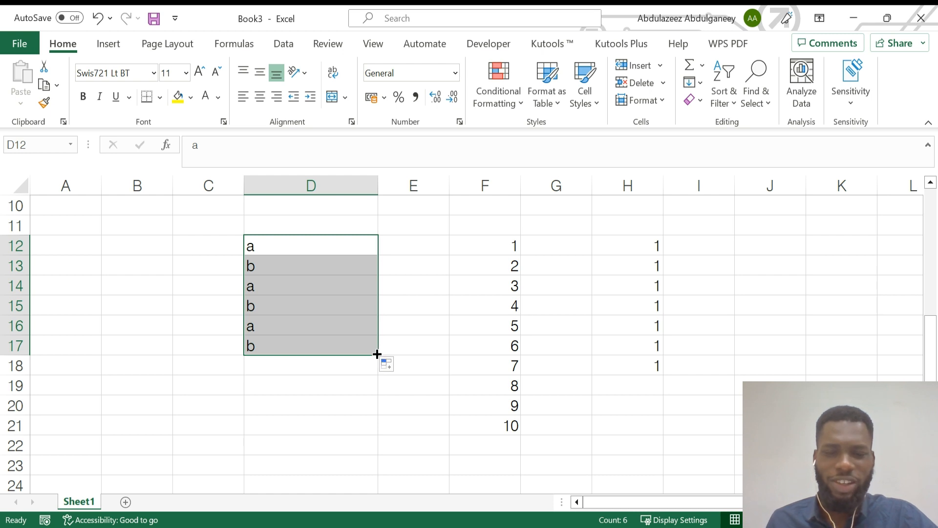
pyautogui.click(443, 250)
pyautogui.click(320, 242)
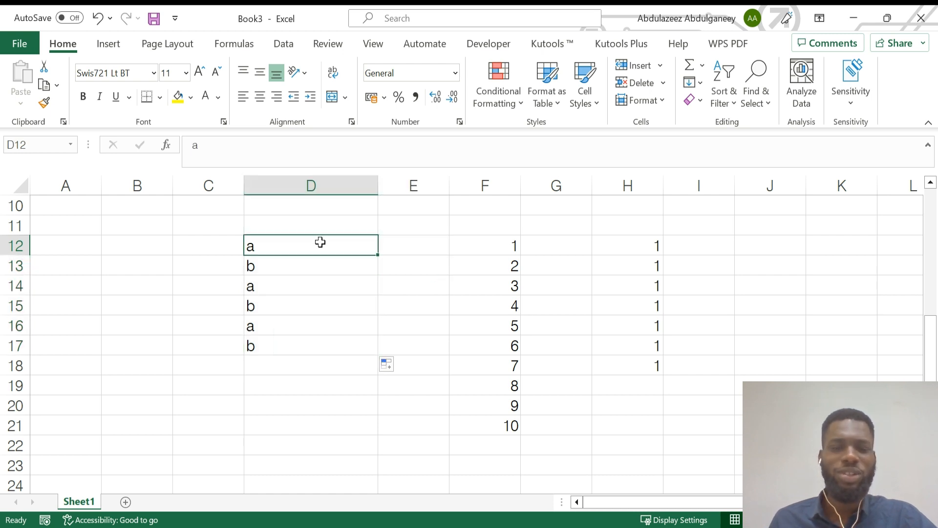